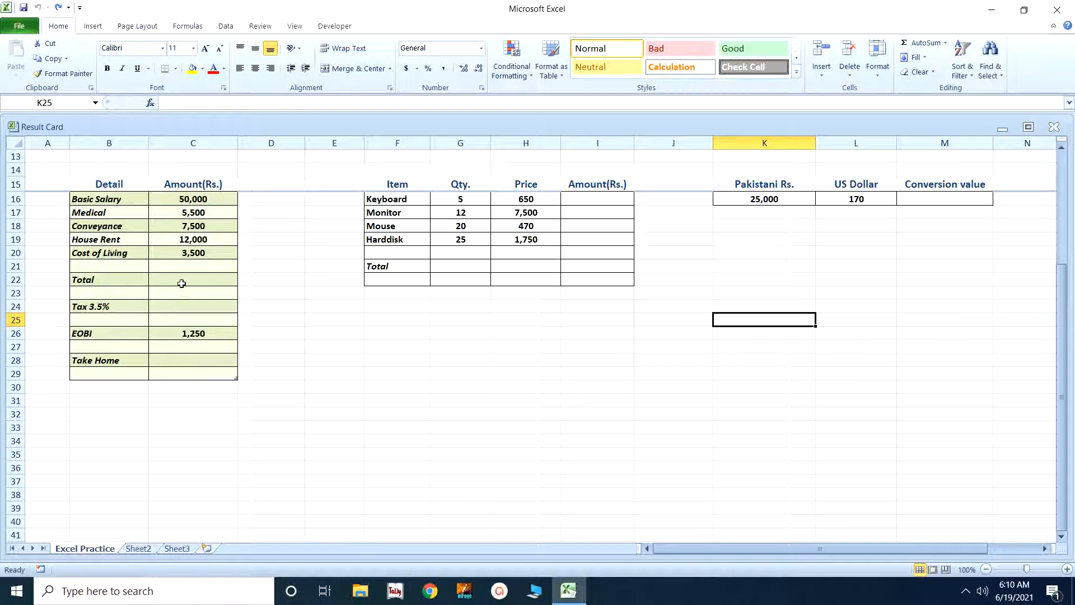
# Calculate the salary Total in C22 by summing the amounts in C16:C20.
pyautogui.click(182, 283)
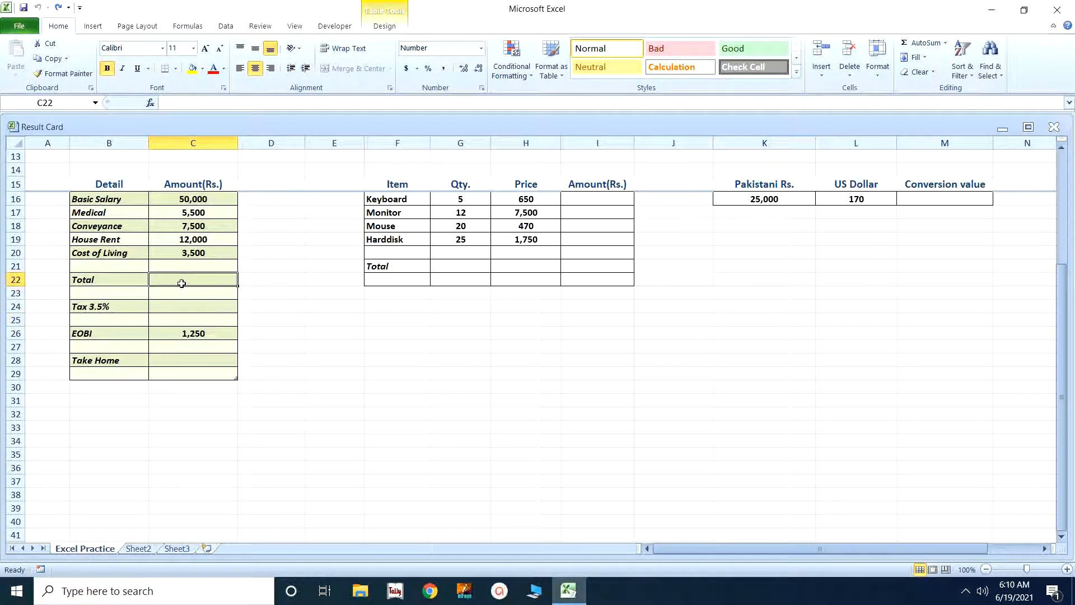
pyautogui.write('=')
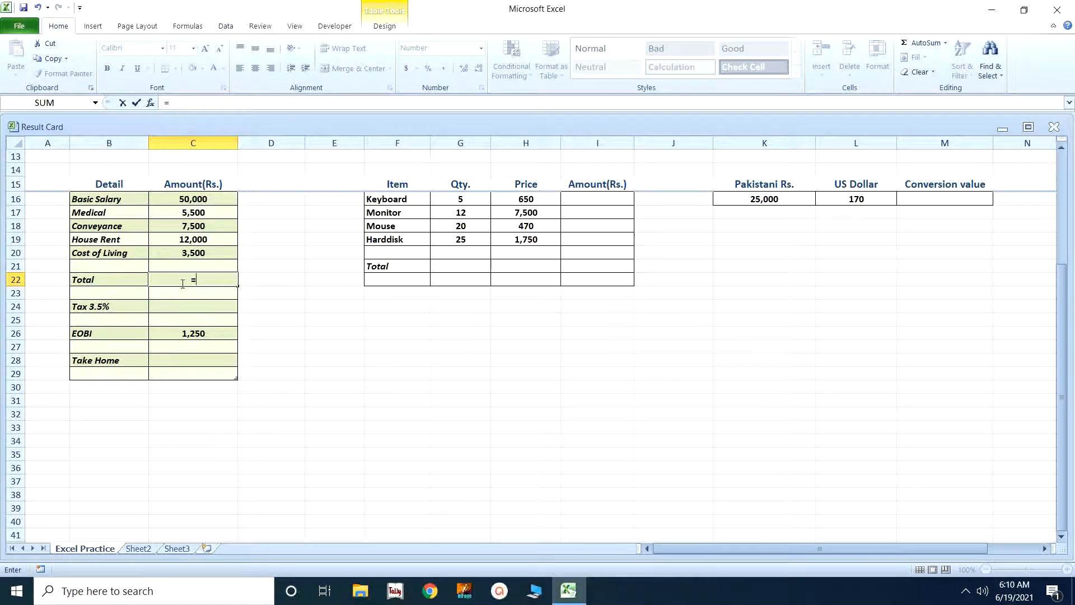
pyautogui.write('sum(')
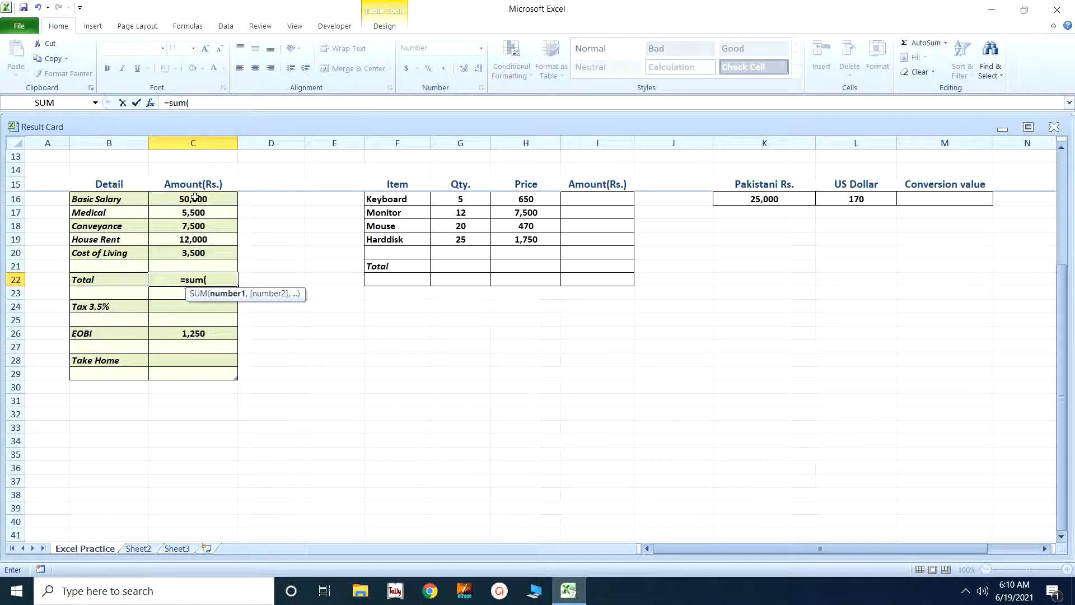
pyautogui.moveTo(195, 200); pyautogui.dragTo(198, 253)
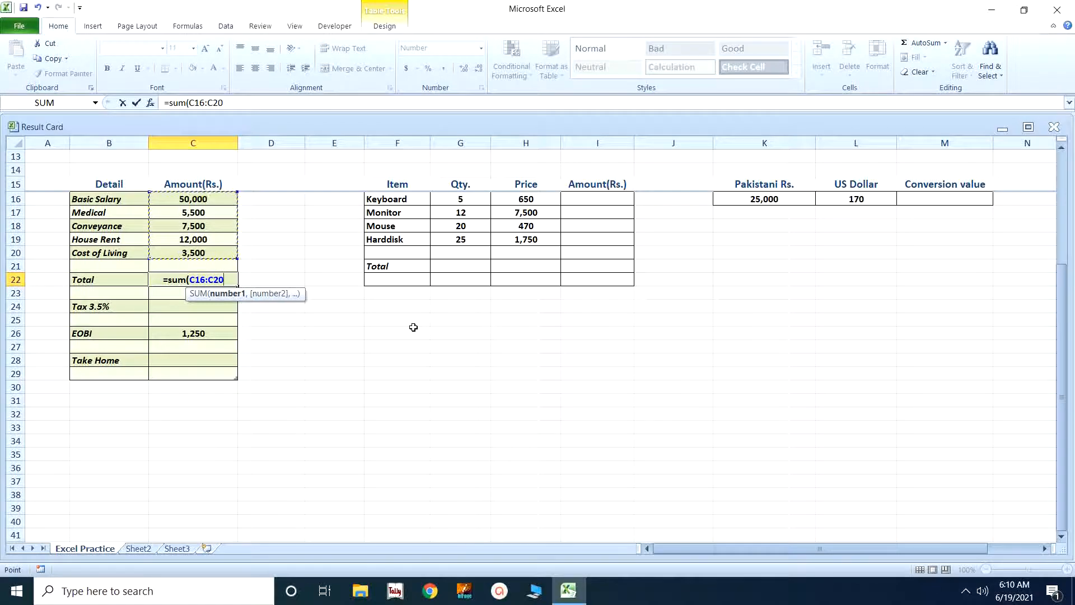
pyautogui.press('Return')
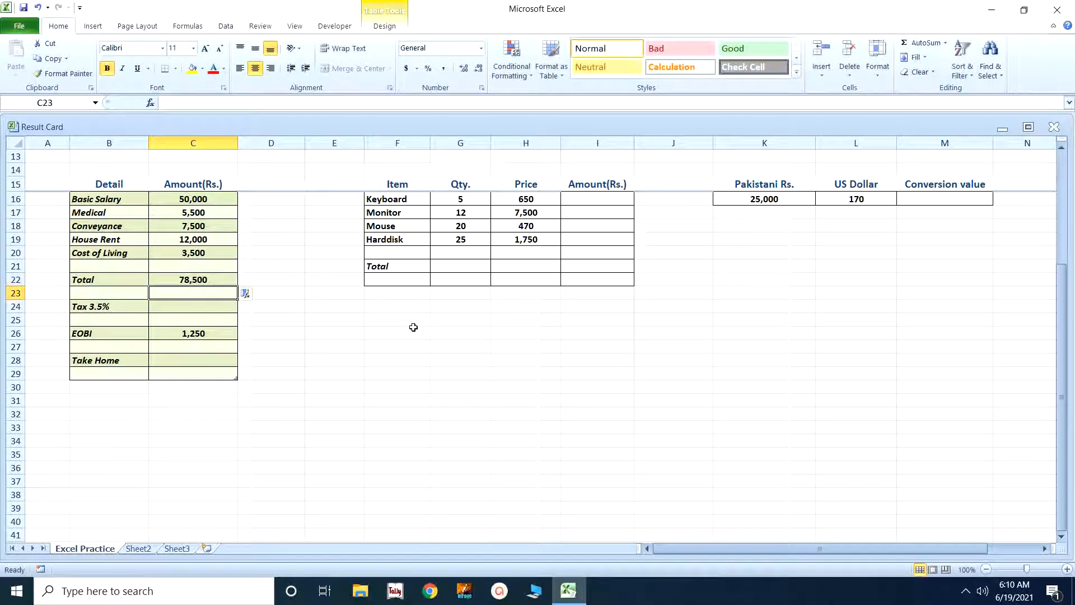
# Calculate the 3.5% tax on the salary total in C24 with the formula =C22*3.5%.
pyautogui.click(157, 308)
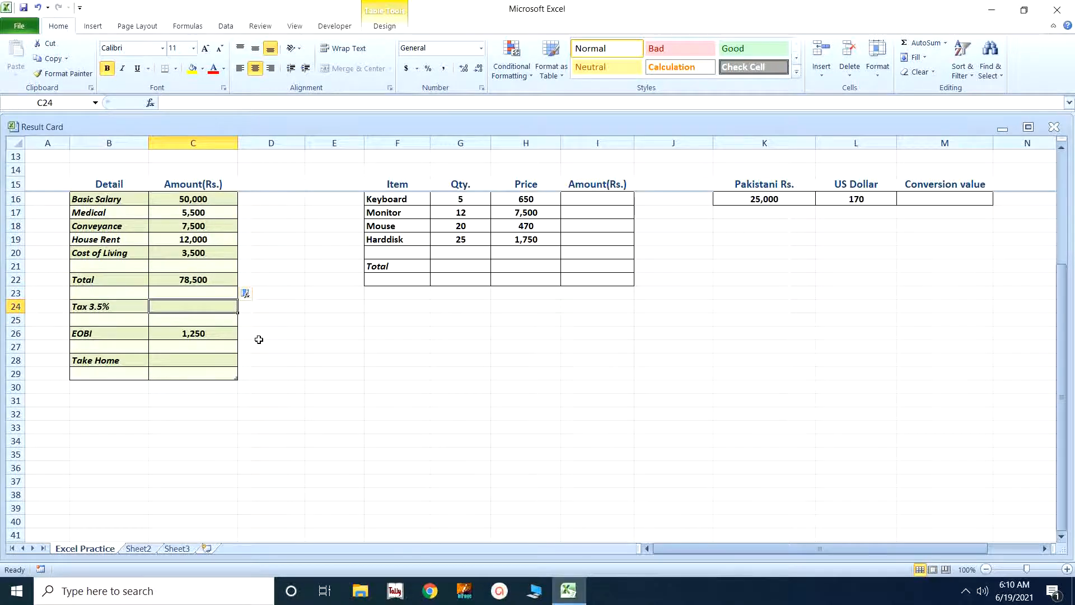
pyautogui.write('=')
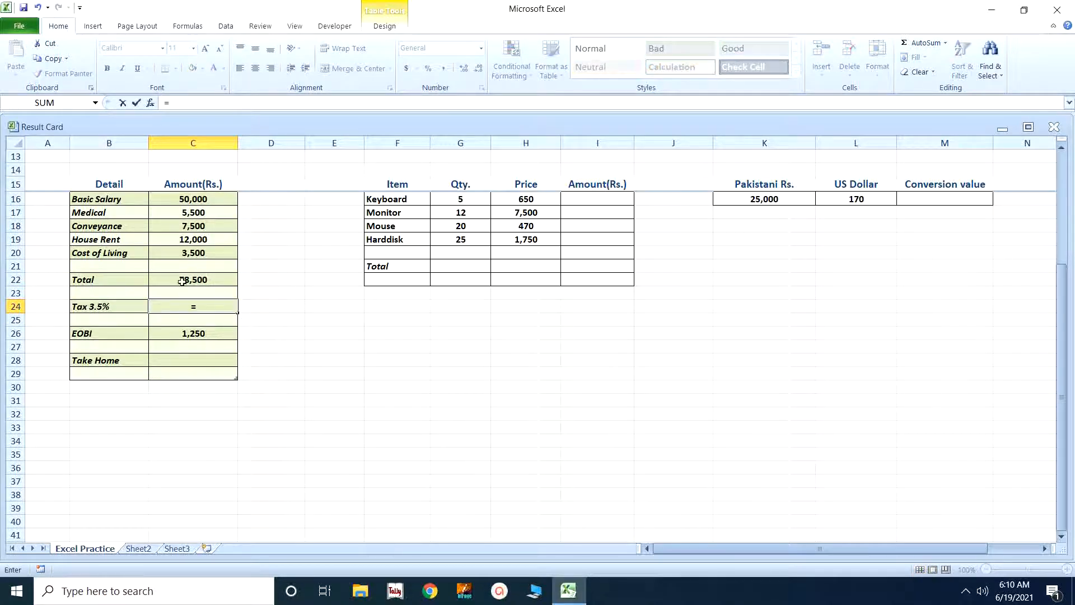
pyautogui.click(183, 281)
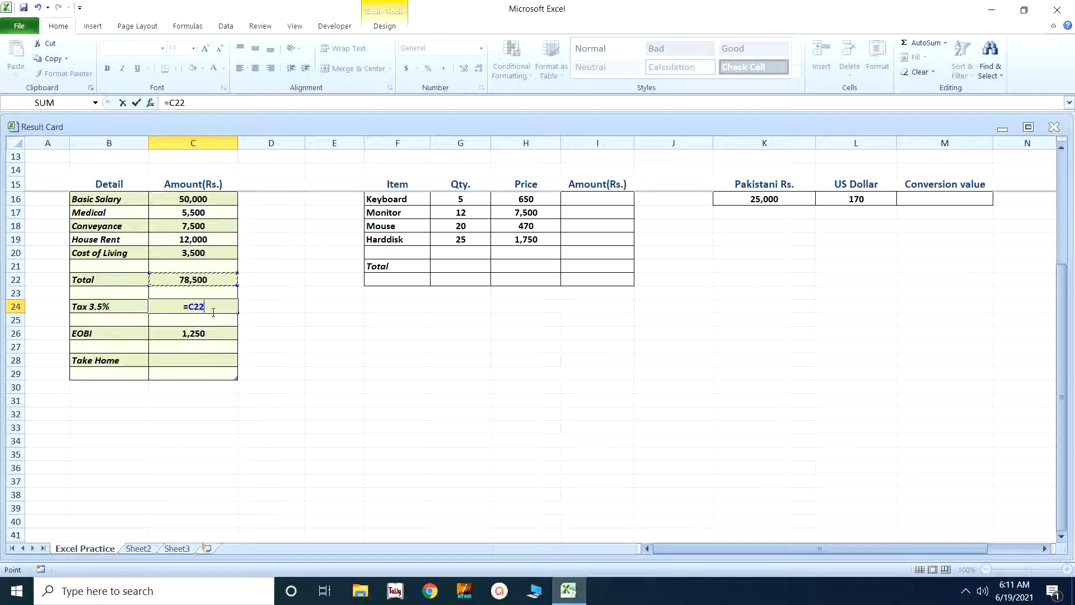
pyautogui.write('*')
pyautogui.write('3.5')
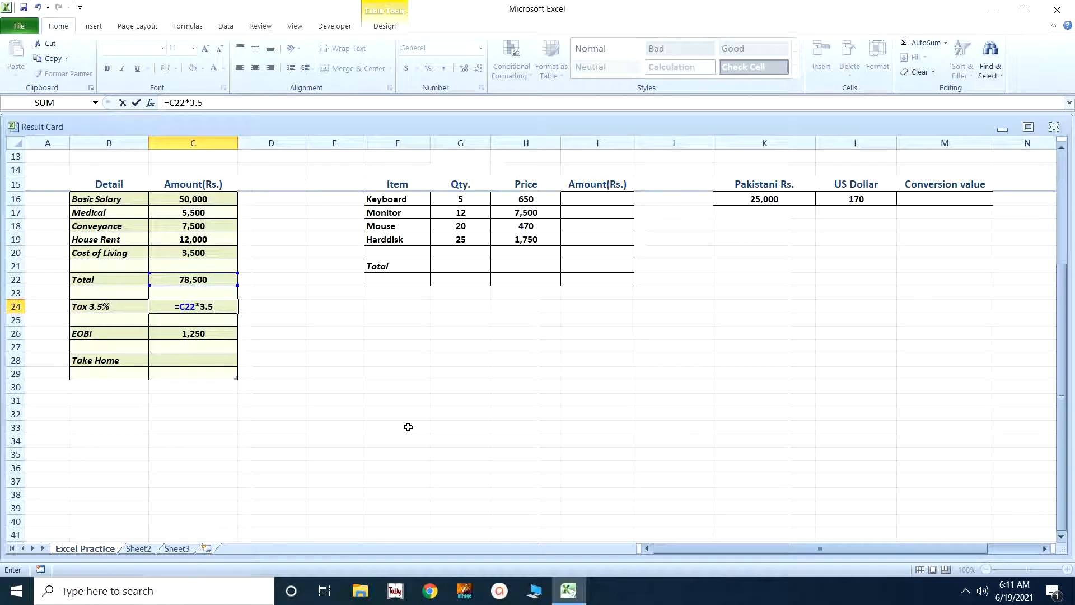
pyautogui.write('%')
pyautogui.press('Return')
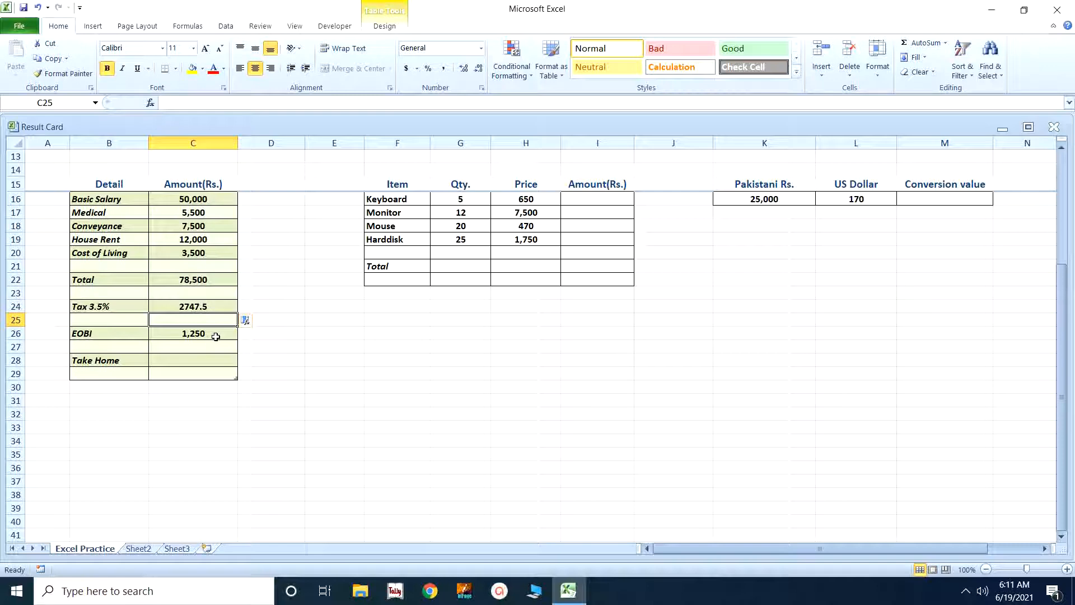
# Calculate the Take Home amount in C28 by subtracting tax and EOBI from the total, using =C22-C24-C26.
pyautogui.click(176, 359)
pyautogui.write('=')
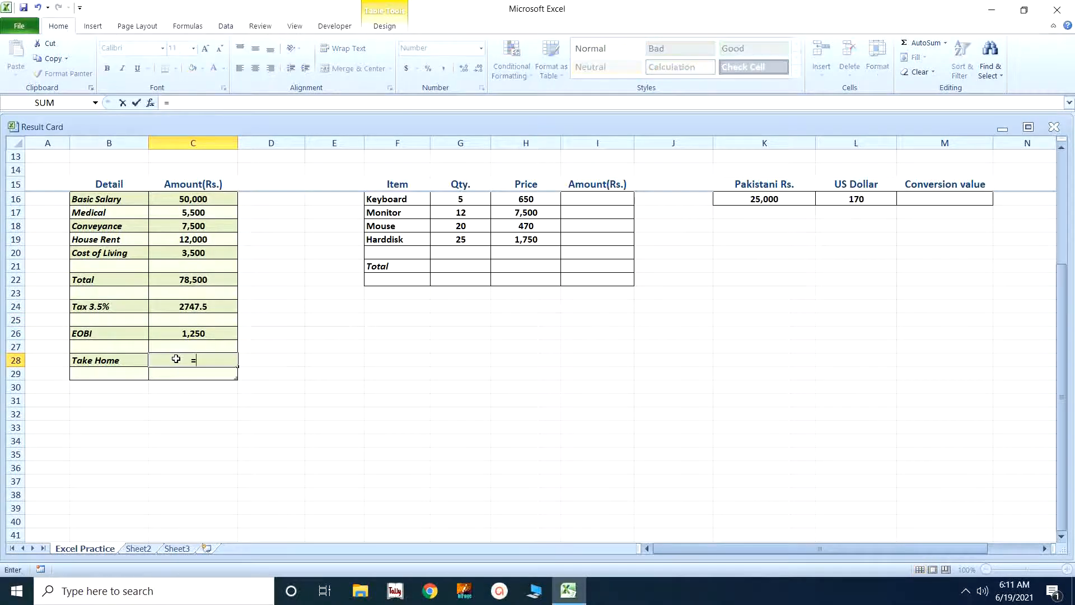
pyautogui.click(202, 281)
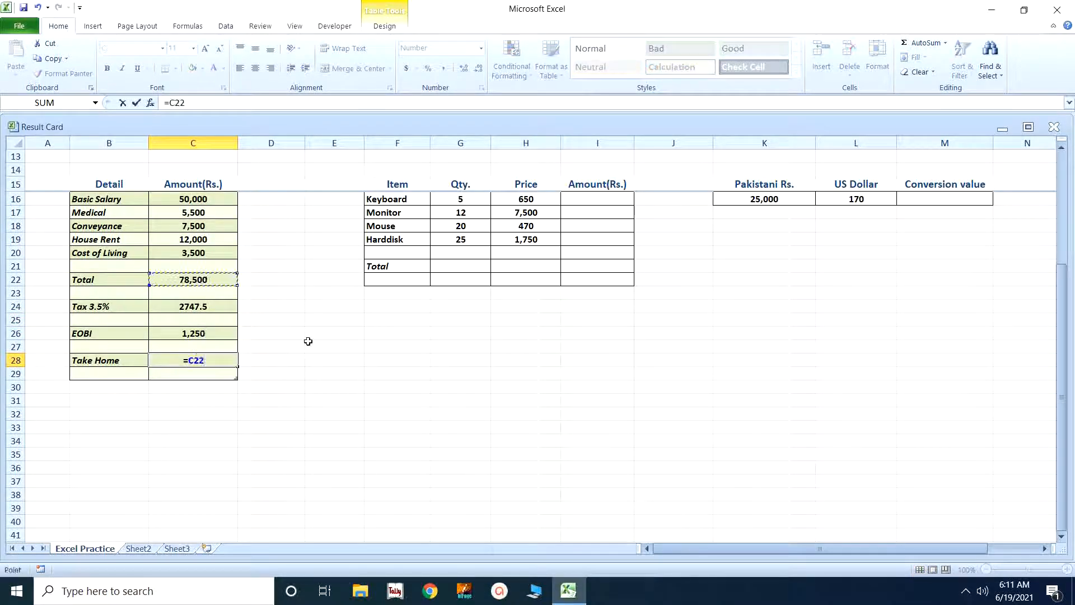
pyautogui.write('-')
pyautogui.click(214, 307)
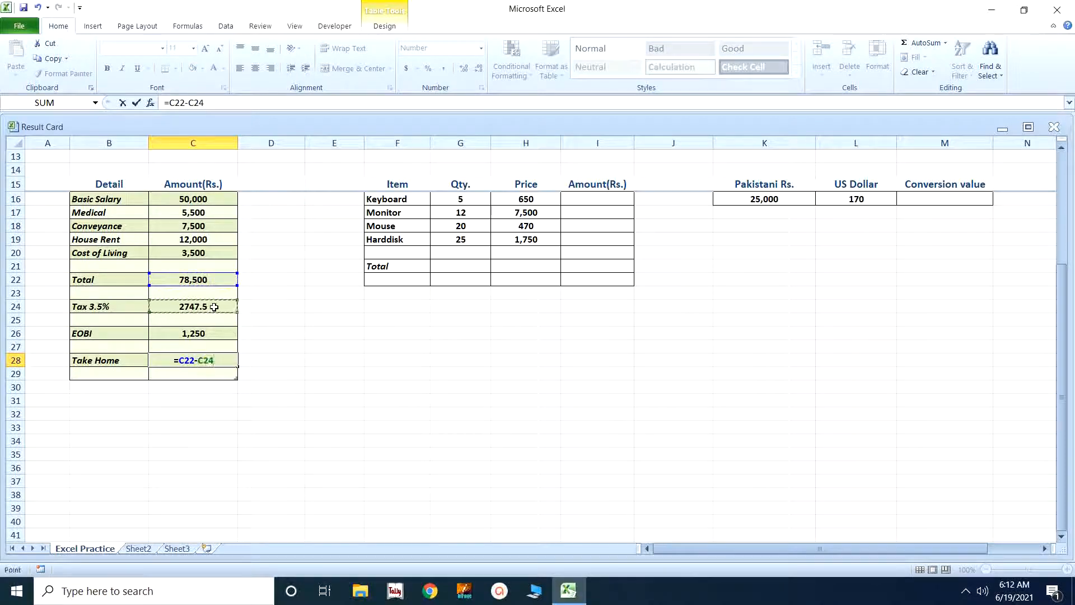
pyautogui.write('-')
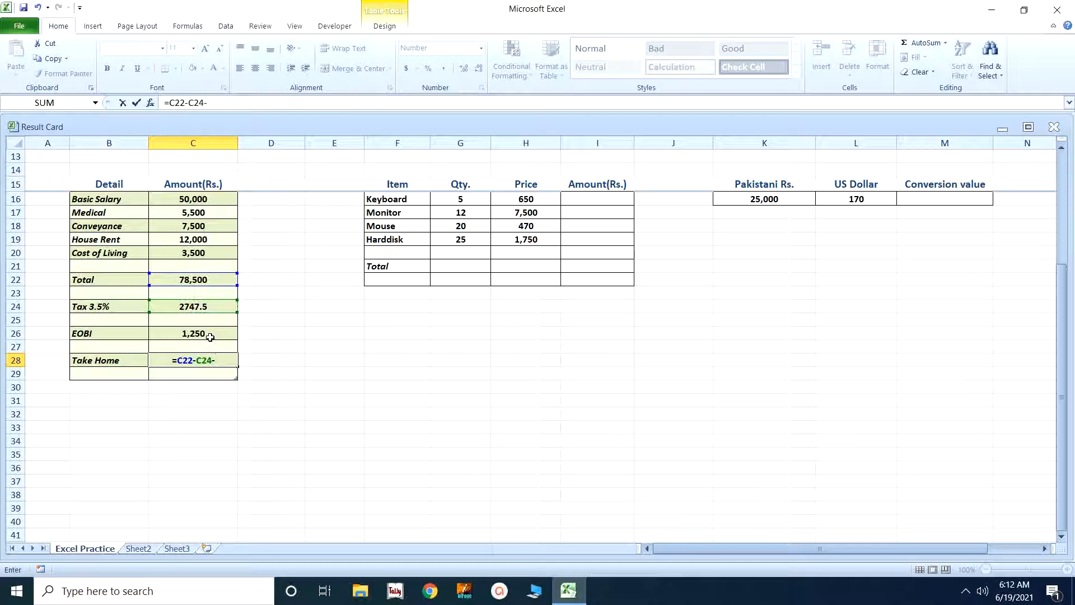
pyautogui.click(210, 334)
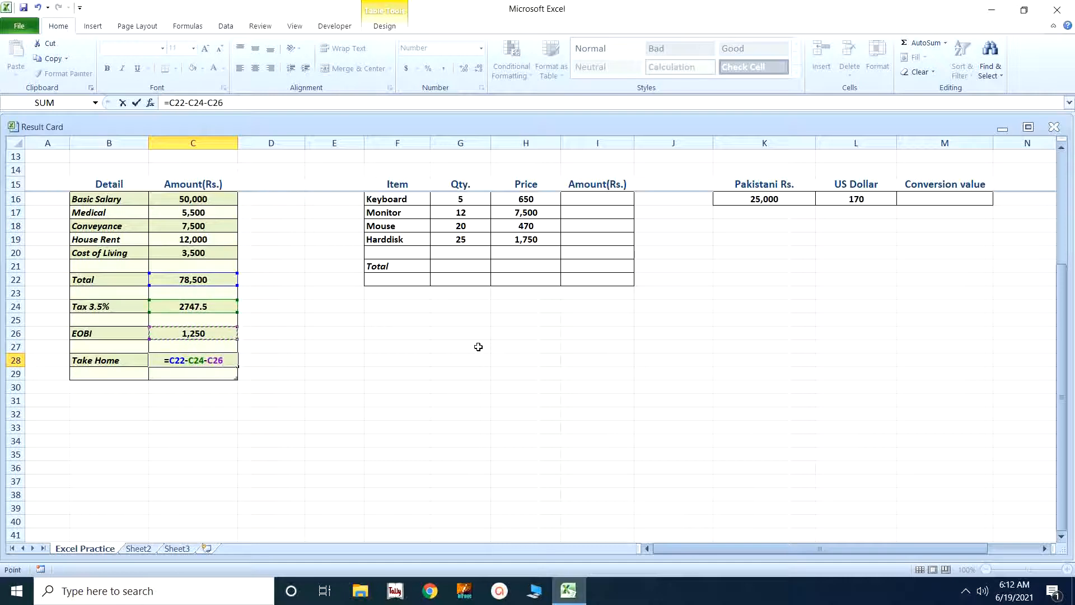
pyautogui.press('Return')
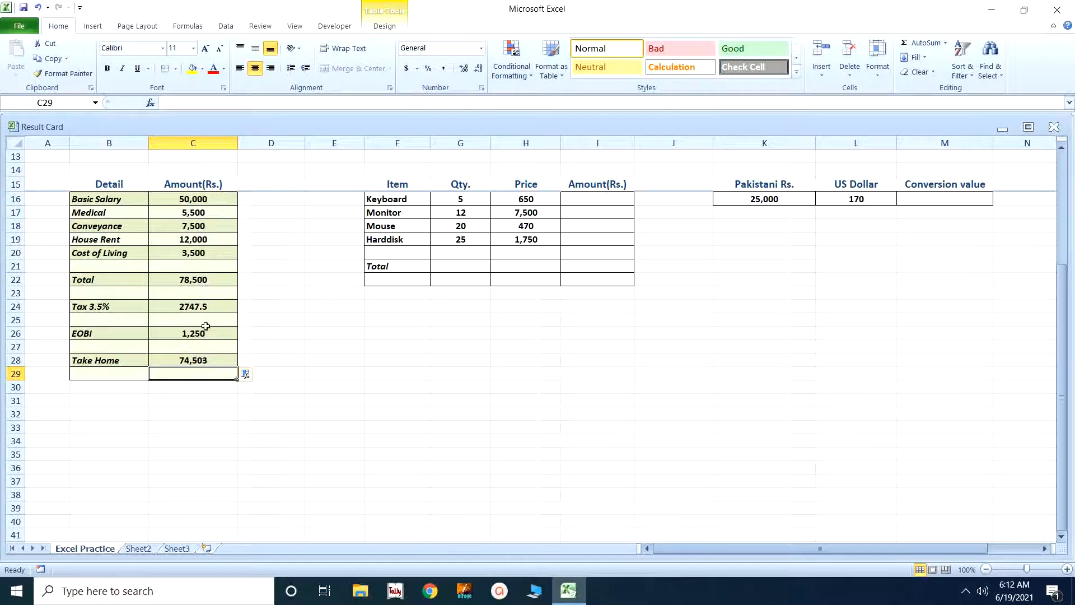
# Change the Medical amount in C17 to 7,500.
pyautogui.click(205, 212)
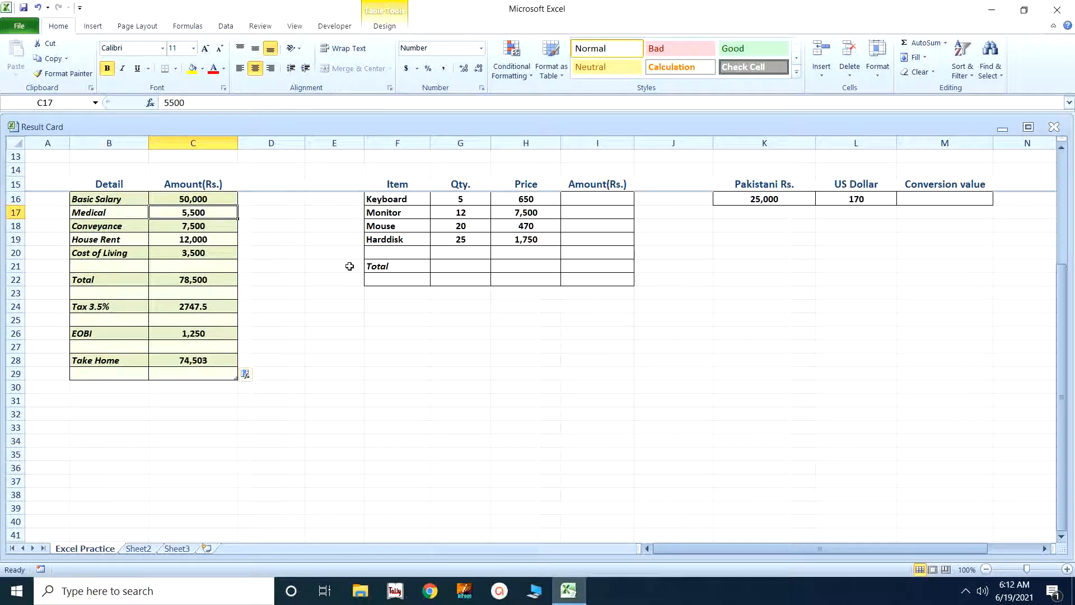
pyautogui.write('7')
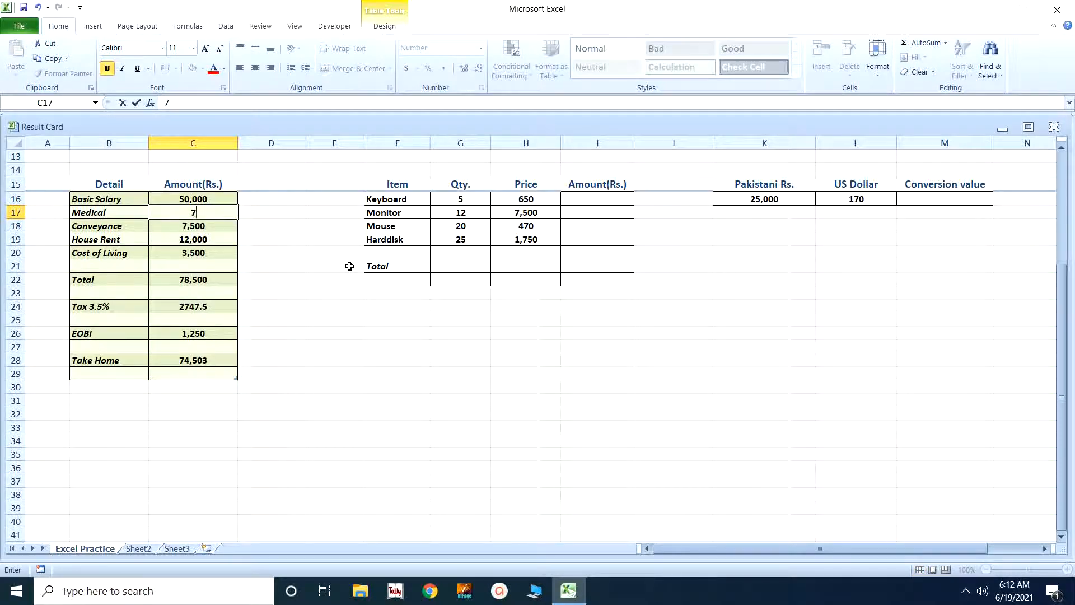
pyautogui.write(',500')
pyautogui.click(315, 317)
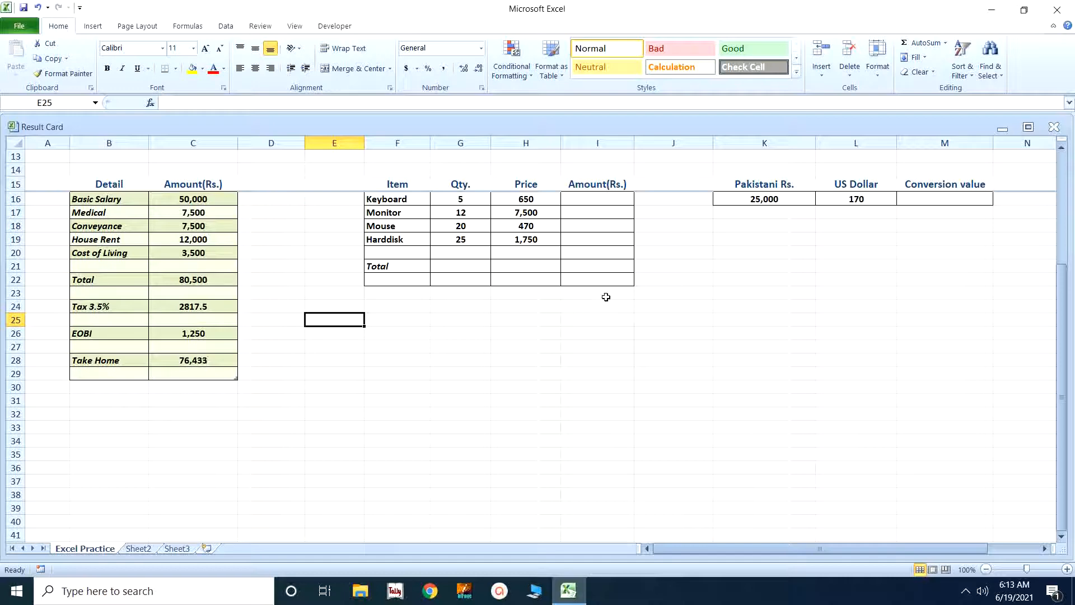
pyautogui.click(681, 281)
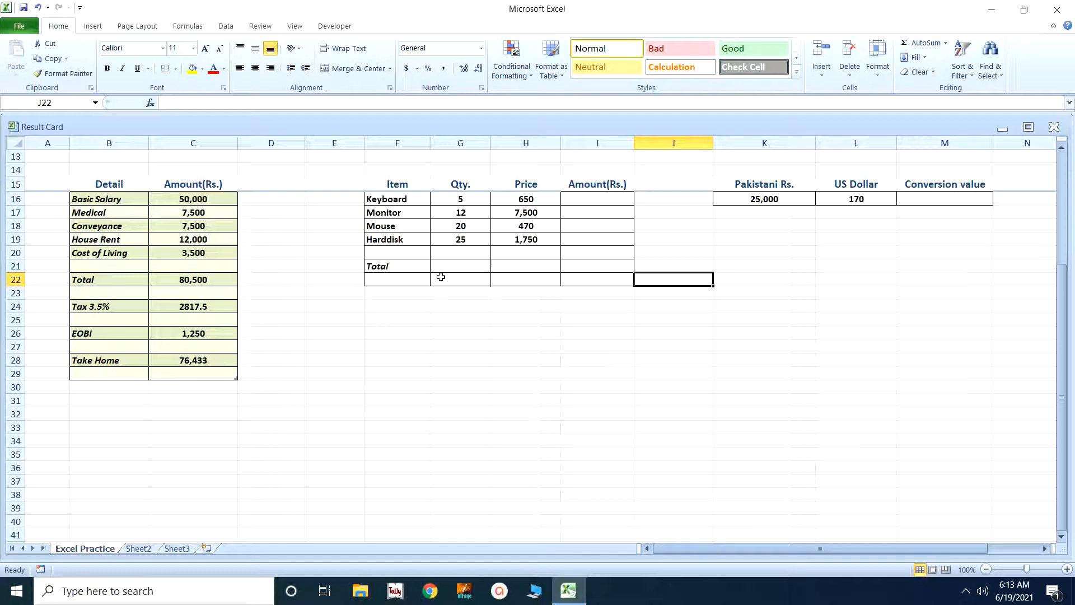
# Calculate the Keyboard amount in I16 by multiplying its quantity by its price, using =G16*H16.
pyautogui.click(580, 267)
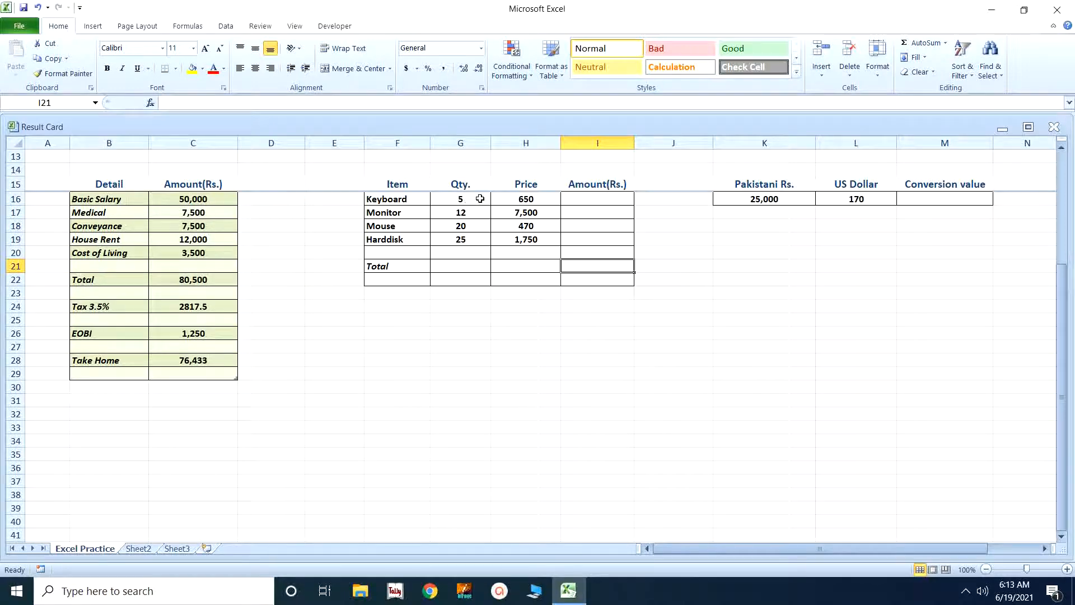
pyautogui.click(567, 197)
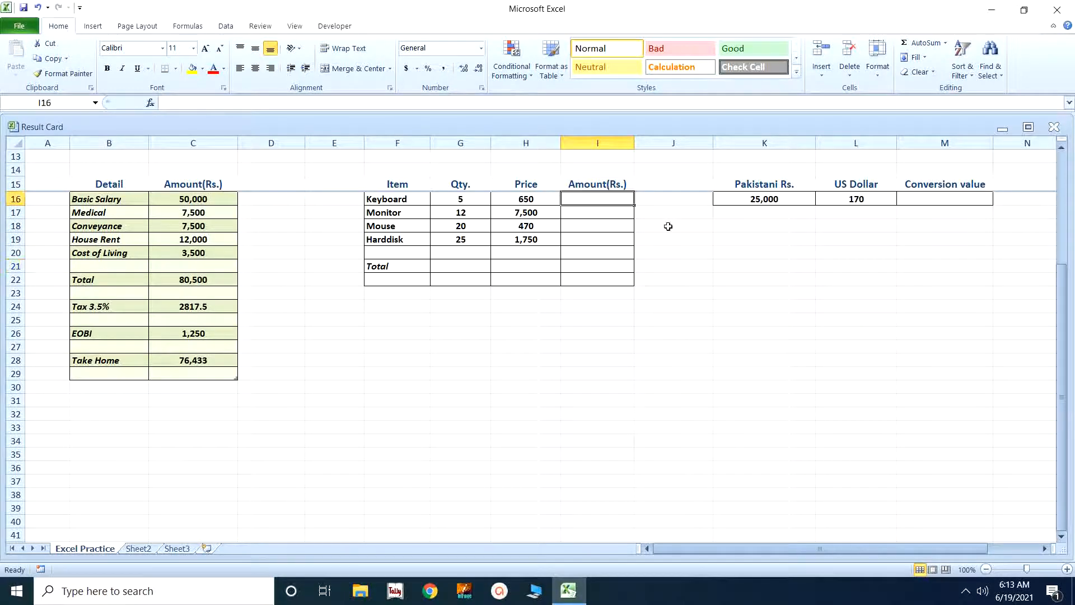
pyautogui.write('=')
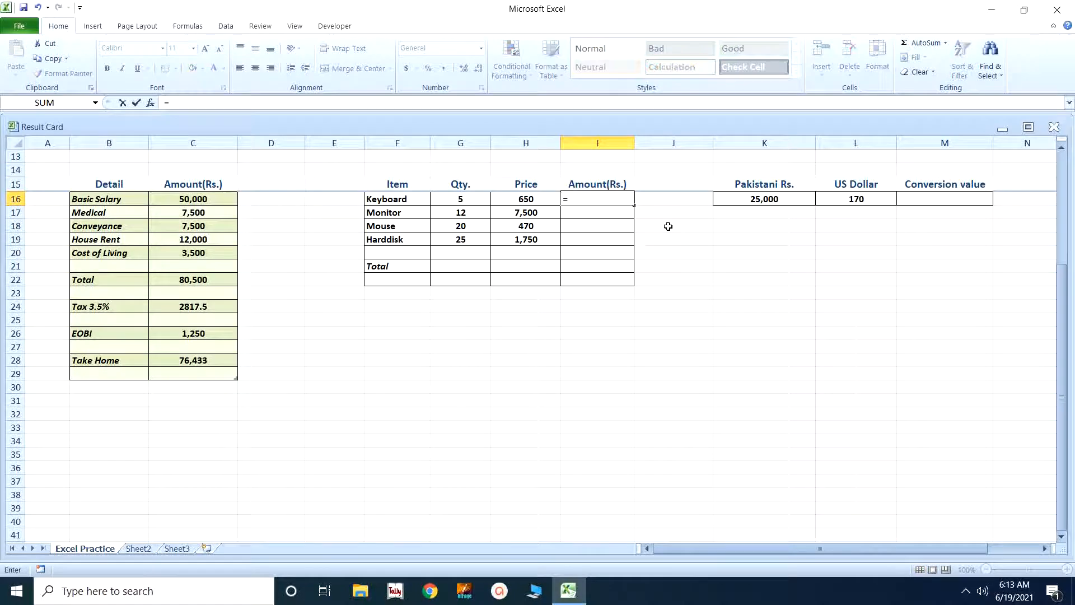
pyautogui.click(466, 200)
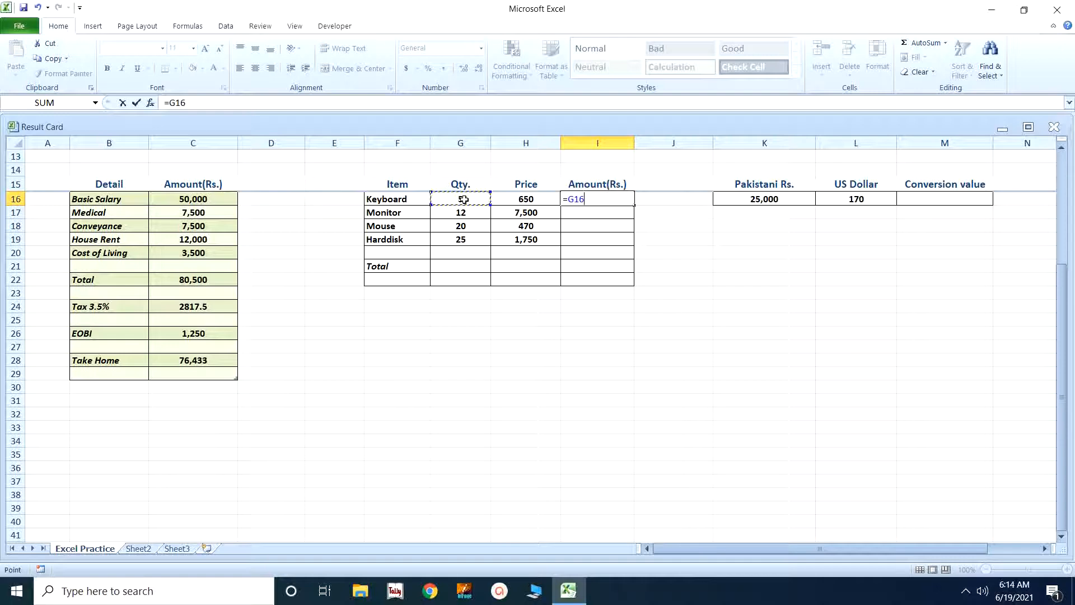
pyautogui.write('*')
pyautogui.click(528, 199)
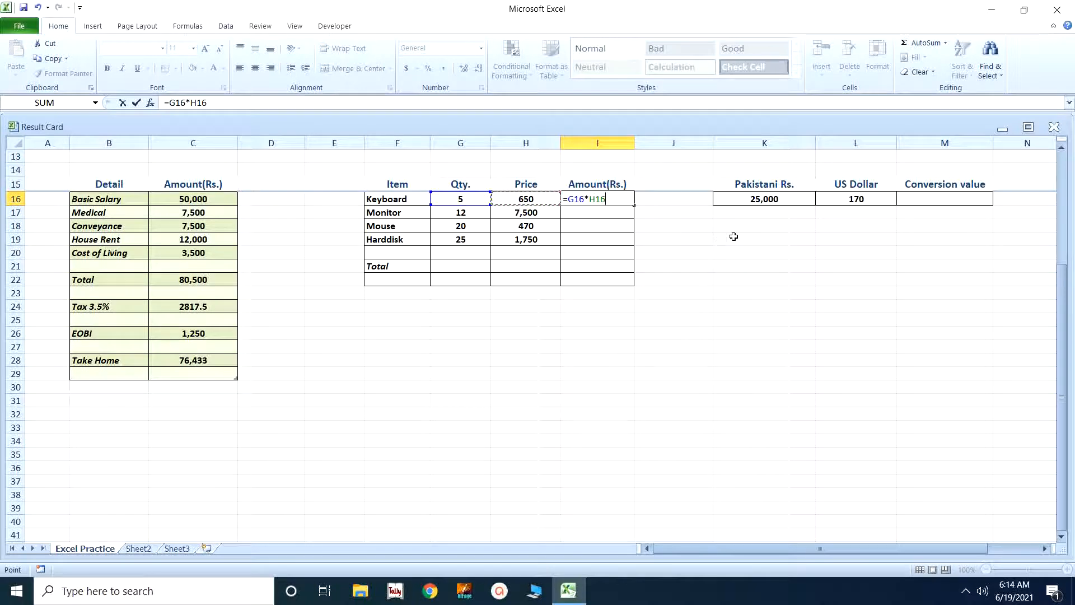
pyautogui.press('Return')
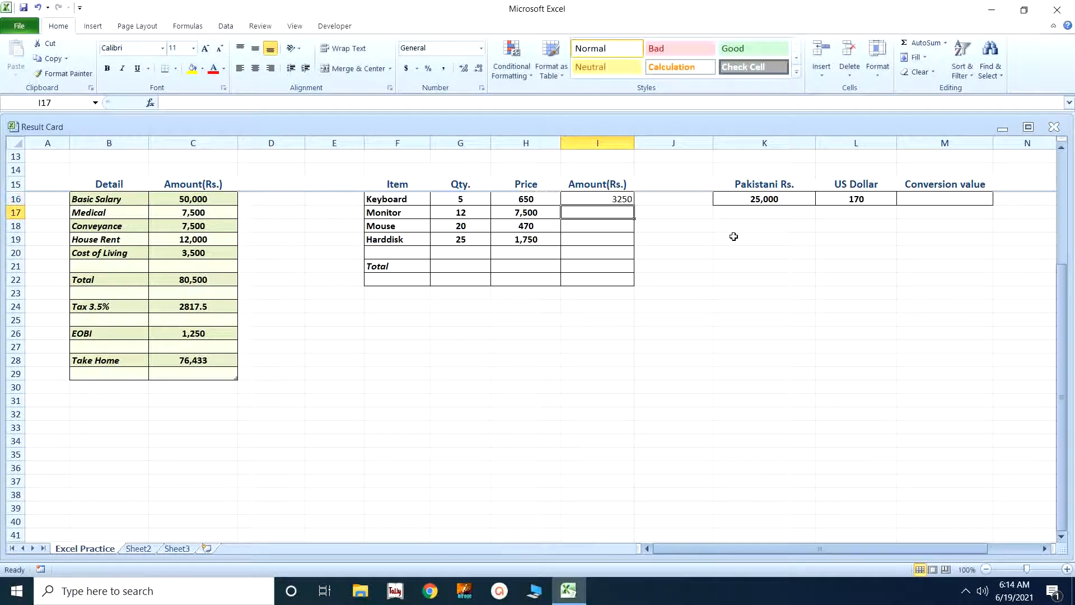
# Make the cells of the item table's Amount(Rs.) column bold and centred, covering the range I16:J25.
pyautogui.doubleClick(605, 197)
pyautogui.doubleClick(596, 266)
pyautogui.click(700, 289)
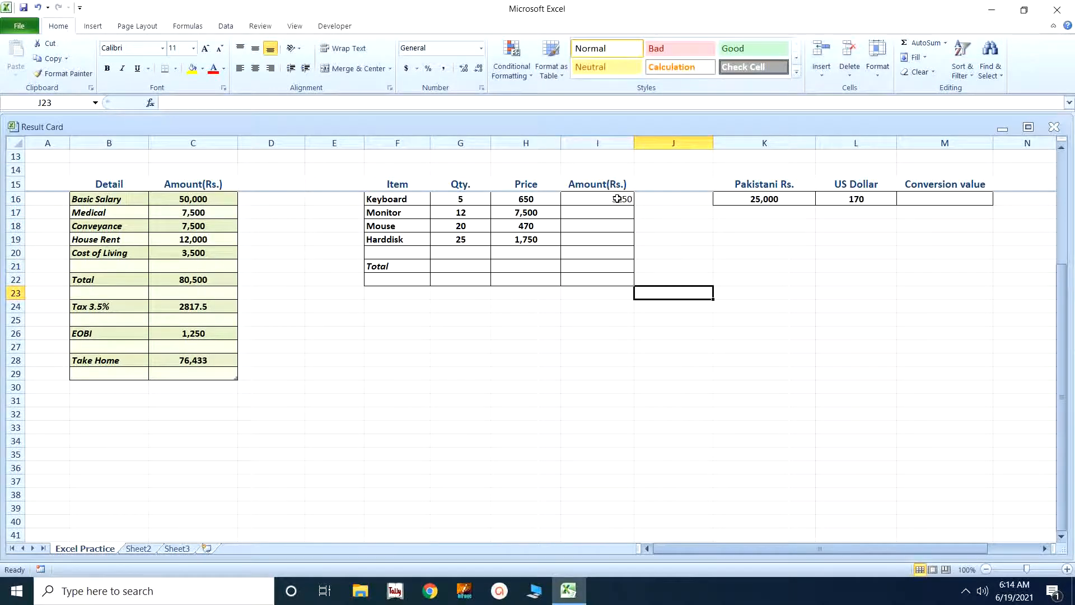
pyautogui.moveTo(679, 317); pyautogui.dragTo(595, 201)
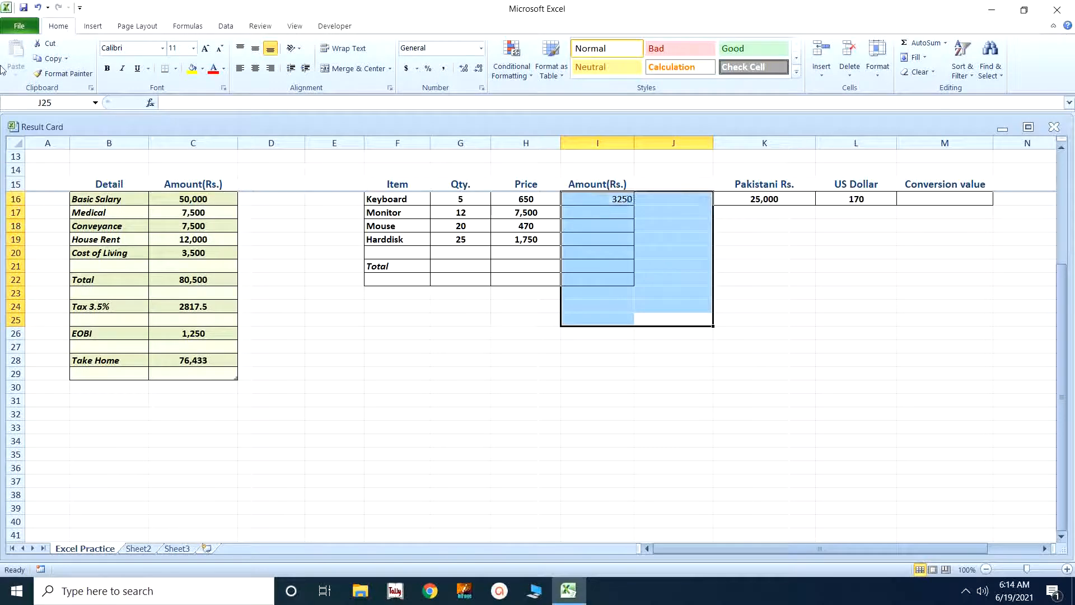
pyautogui.click(106, 69)
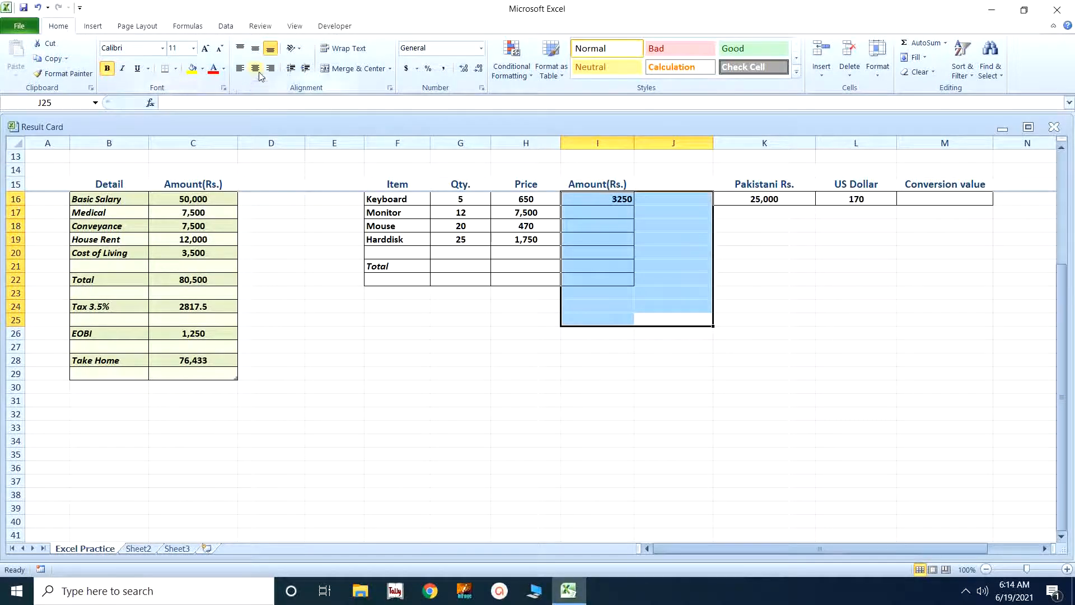
pyautogui.click(256, 70)
pyautogui.click(671, 373)
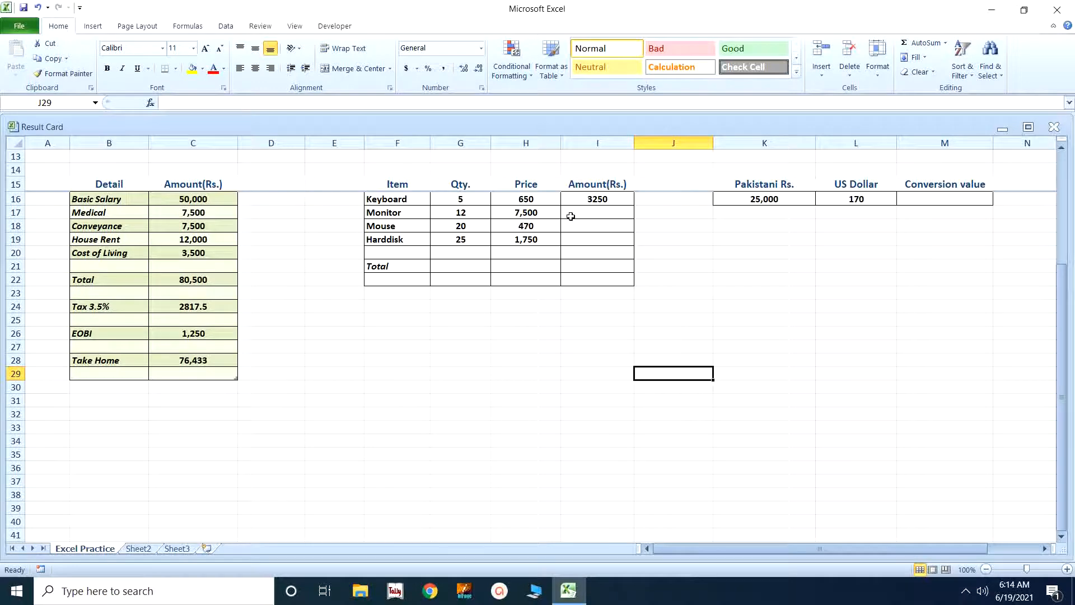
# Copy the Keyboard amount formula from I16 down to the Monitor, Mouse and Harddisk rows, through I19.
pyautogui.click(599, 199)
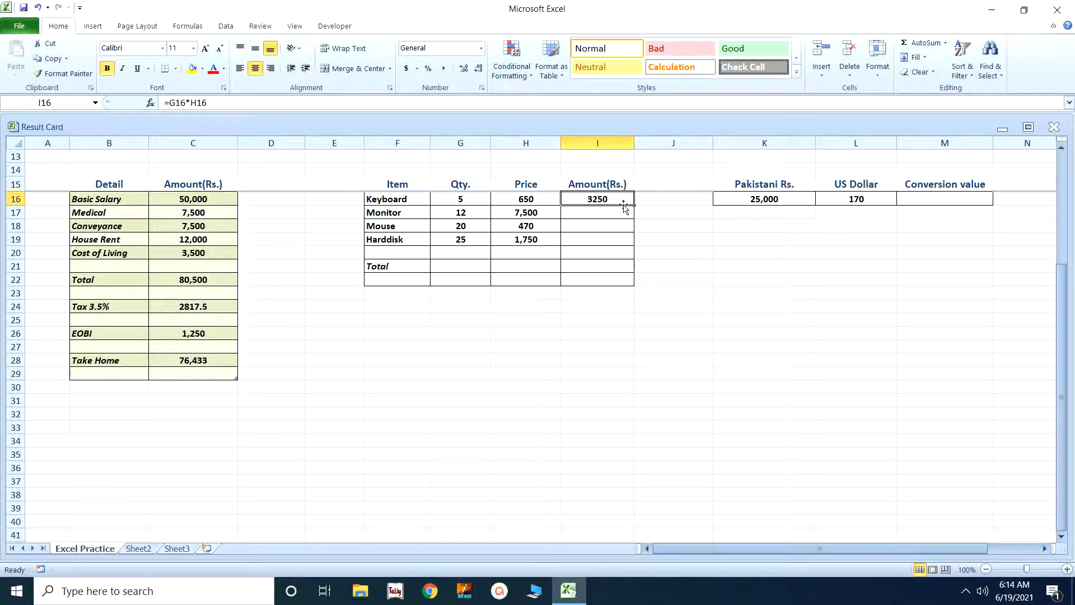
pyautogui.moveTo(634, 207); pyautogui.dragTo(633, 243)
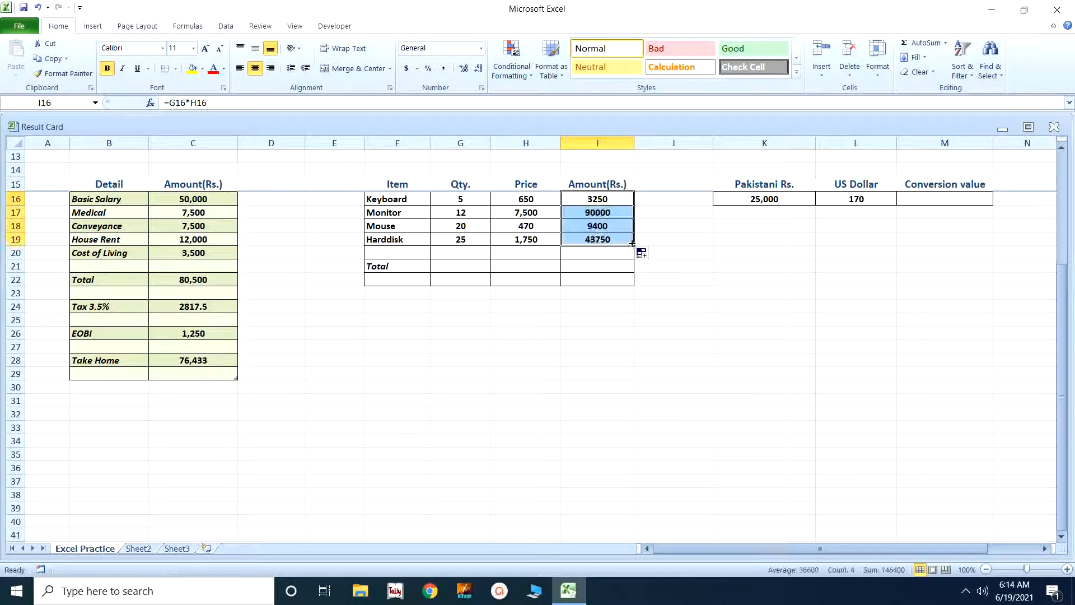
pyautogui.click(701, 305)
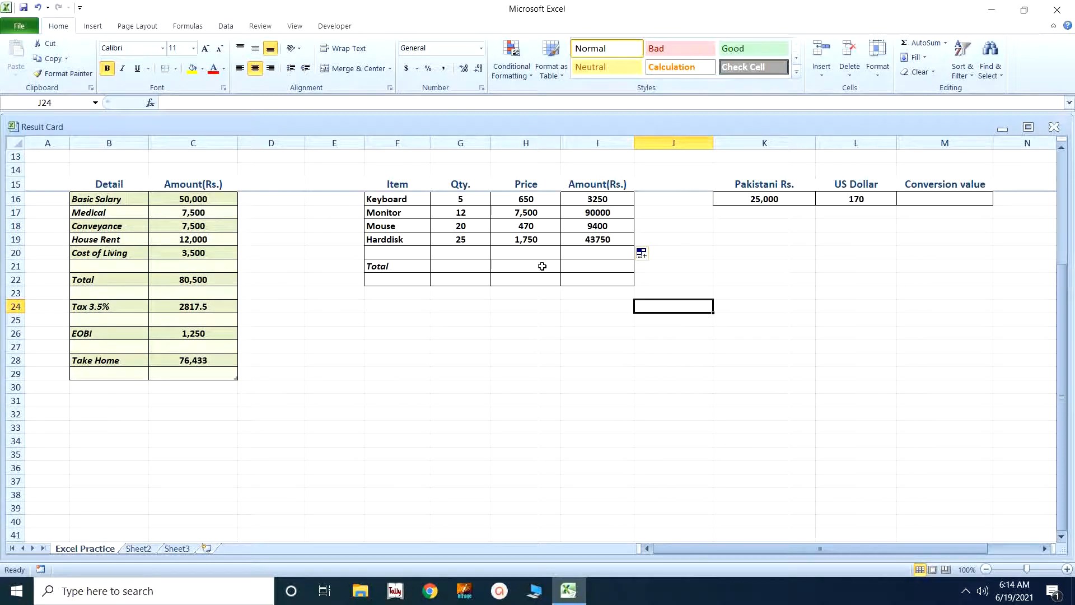
# Total the item amounts in I21 with a SUM formula over the range I16:I19.
pyautogui.click(572, 264)
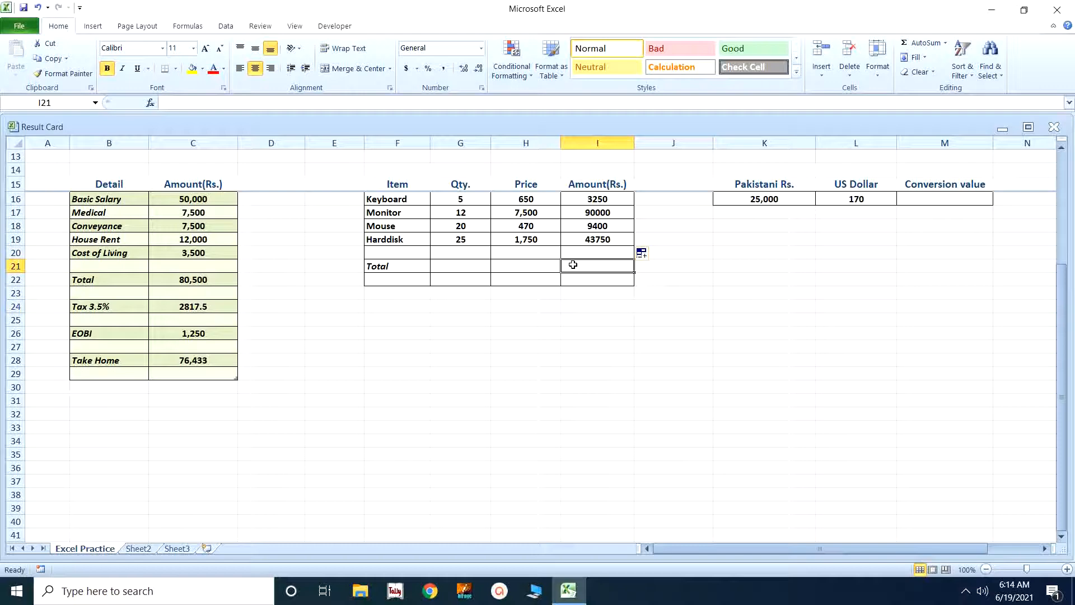
pyautogui.write('=')
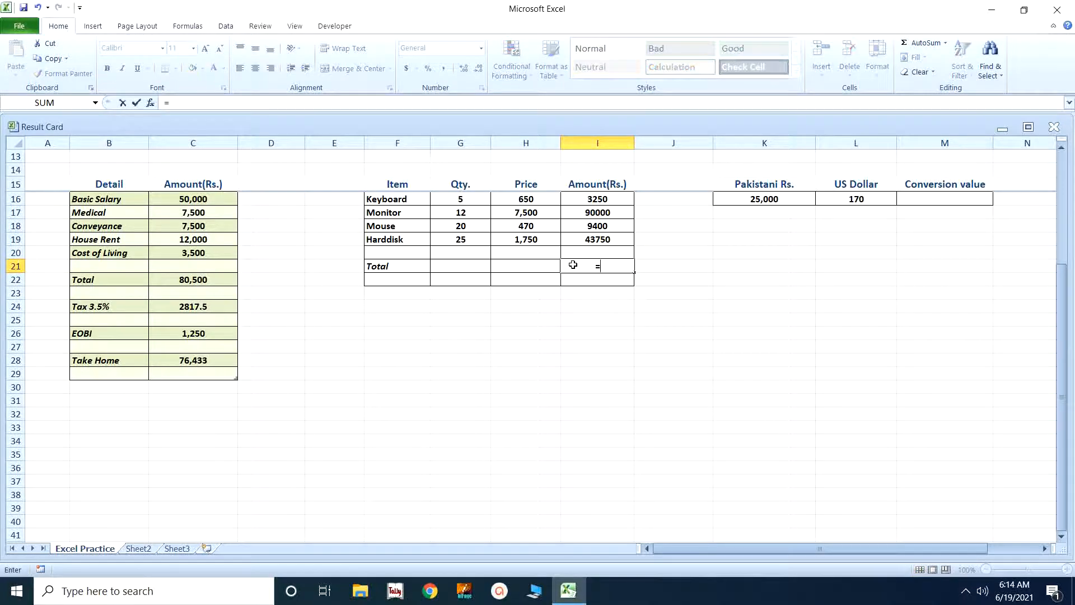
pyautogui.write('sum')
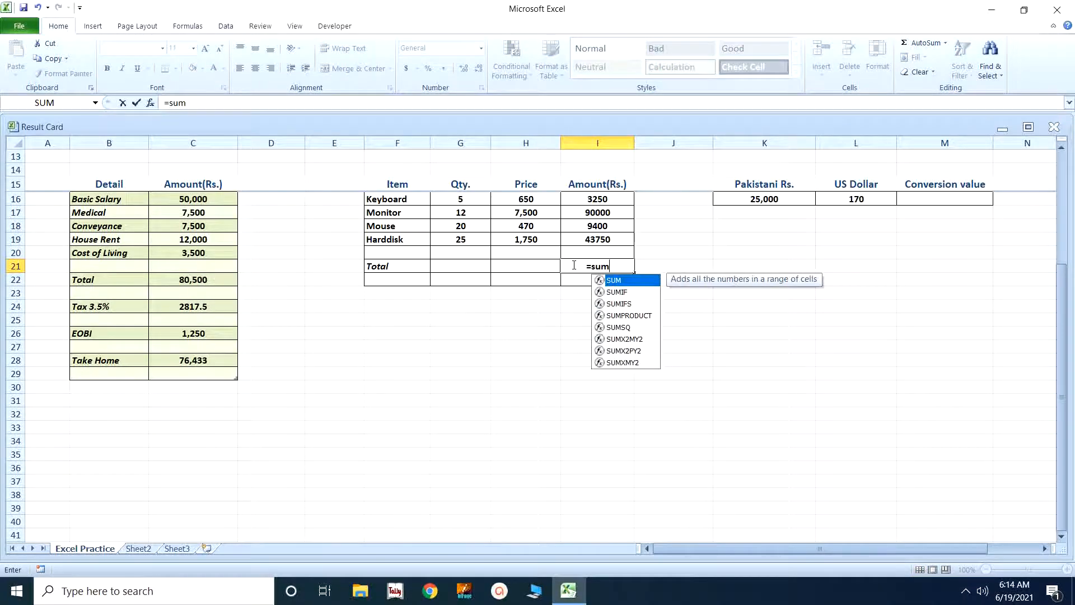
pyautogui.write('(')
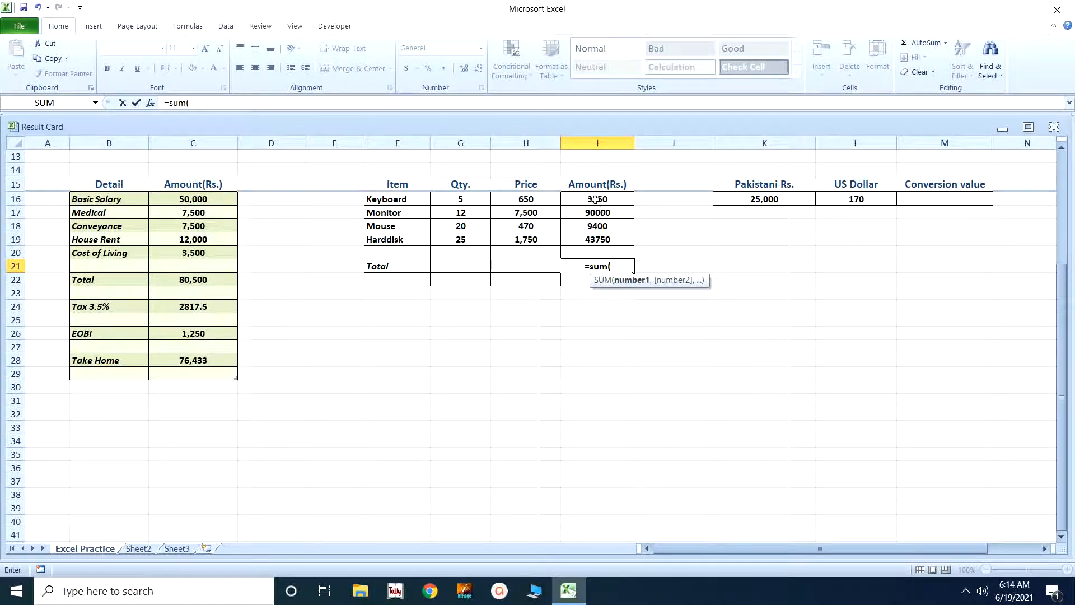
pyautogui.moveTo(595, 199); pyautogui.dragTo(597, 236)
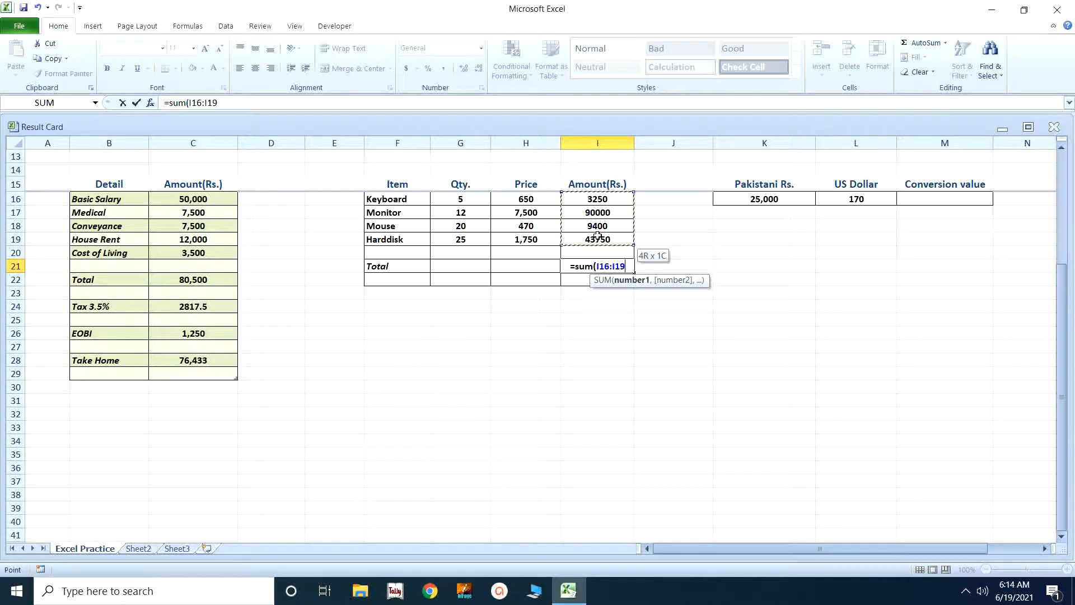
pyautogui.press('Return')
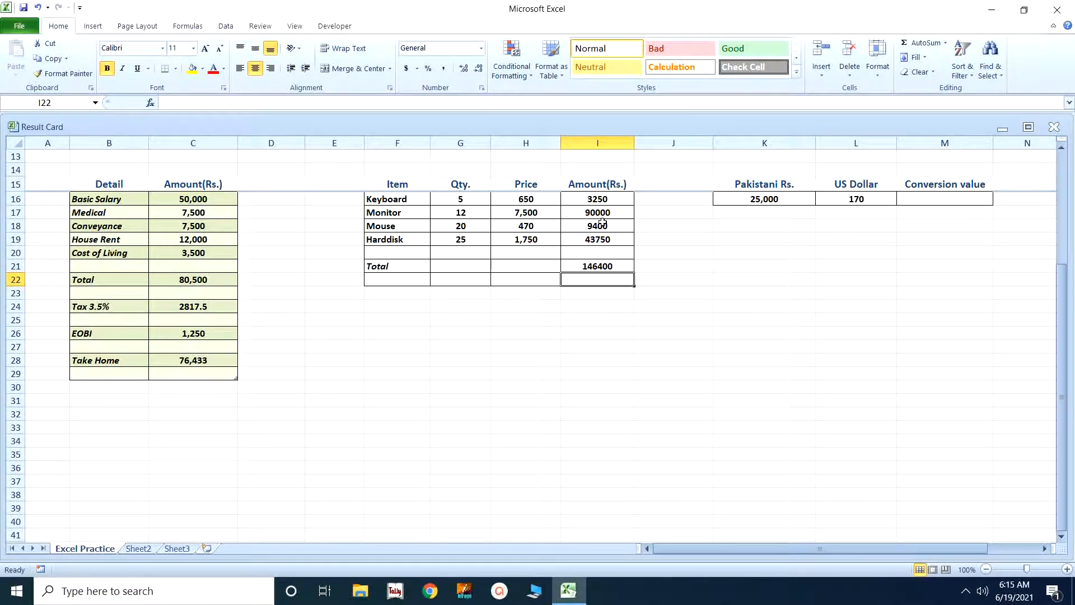
# Change the Keyboard quantity in G16 to 15.
pyautogui.click(472, 200)
pyautogui.write('15')
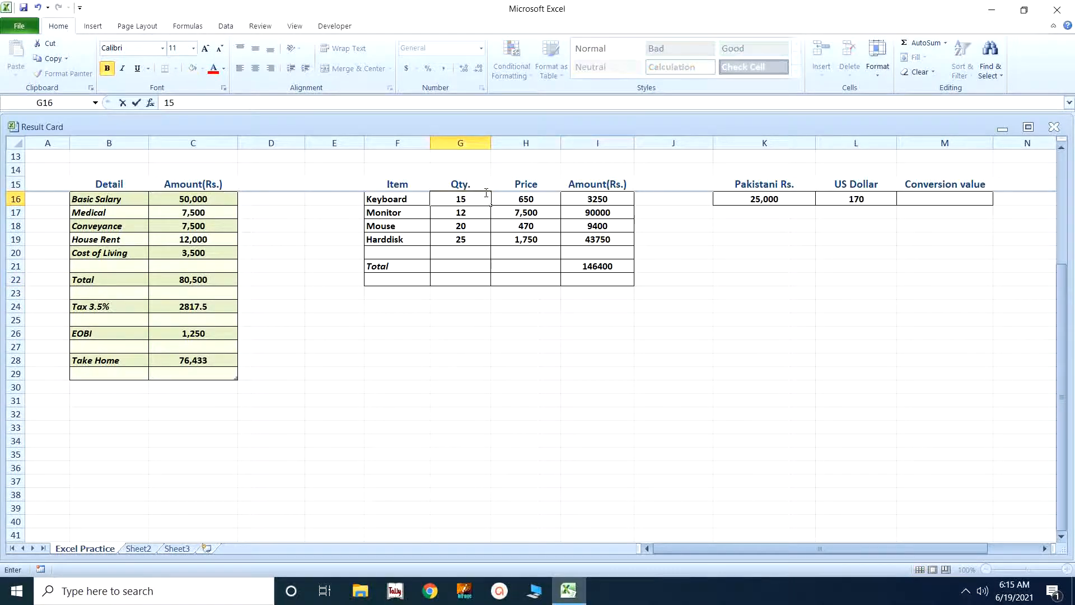
pyautogui.click(696, 256)
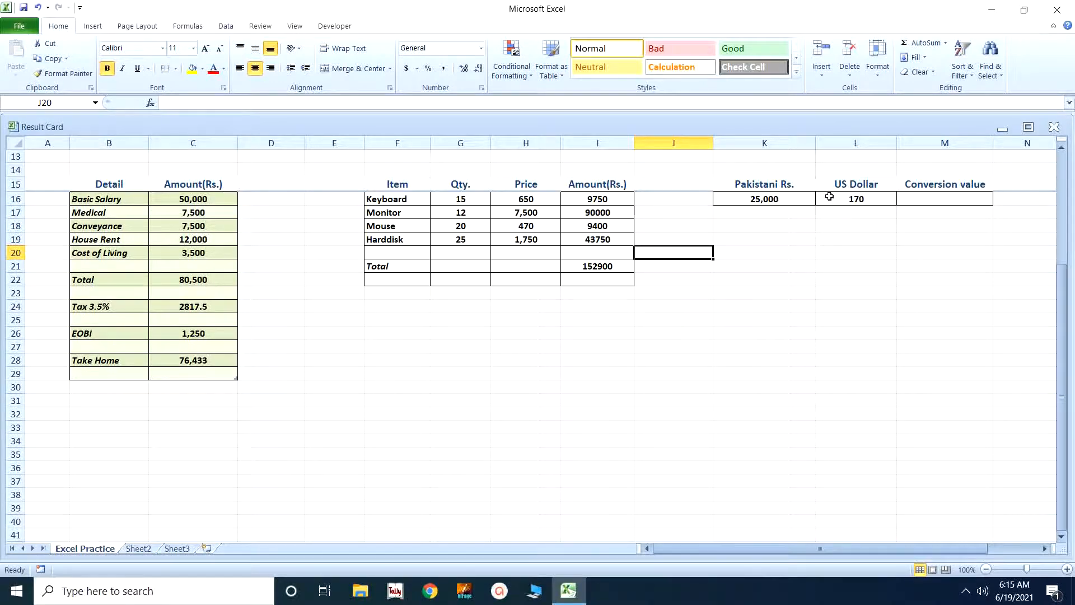
# Calculate the conversion value in M16 by multiplying the Pakistani rupee amount by the US dollar rate, using =K16*L16.
pyautogui.click(930, 199)
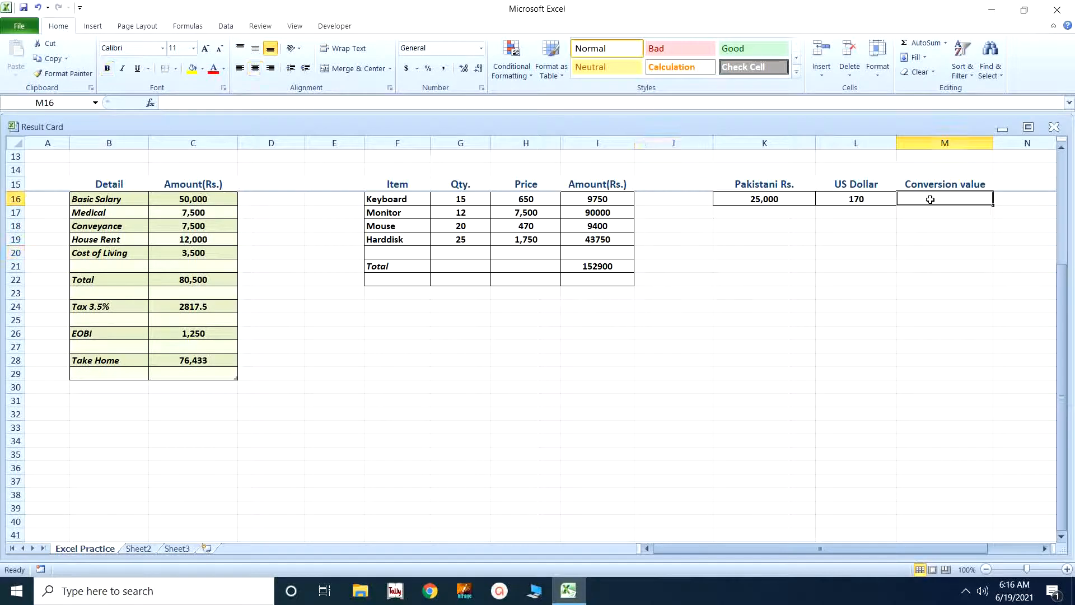
pyautogui.write('=')
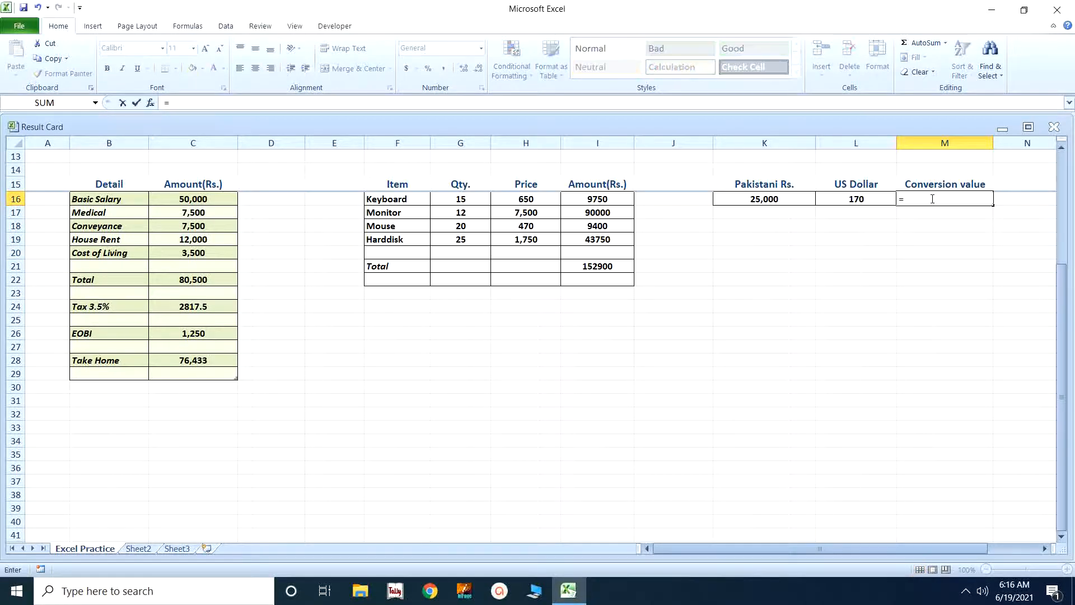
pyautogui.click(770, 201)
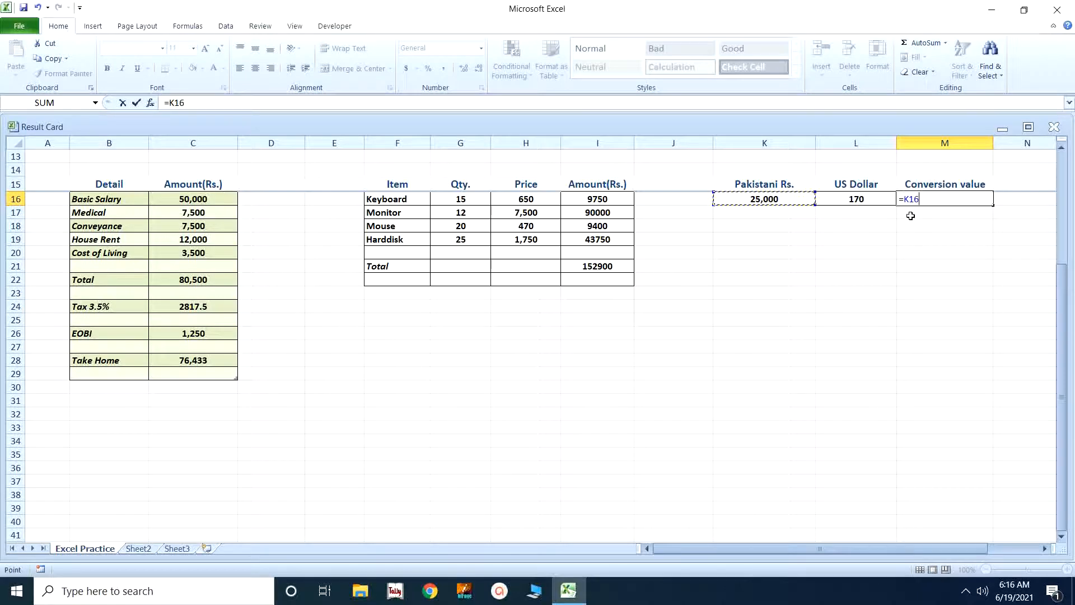
pyautogui.write('*')
pyautogui.click(857, 199)
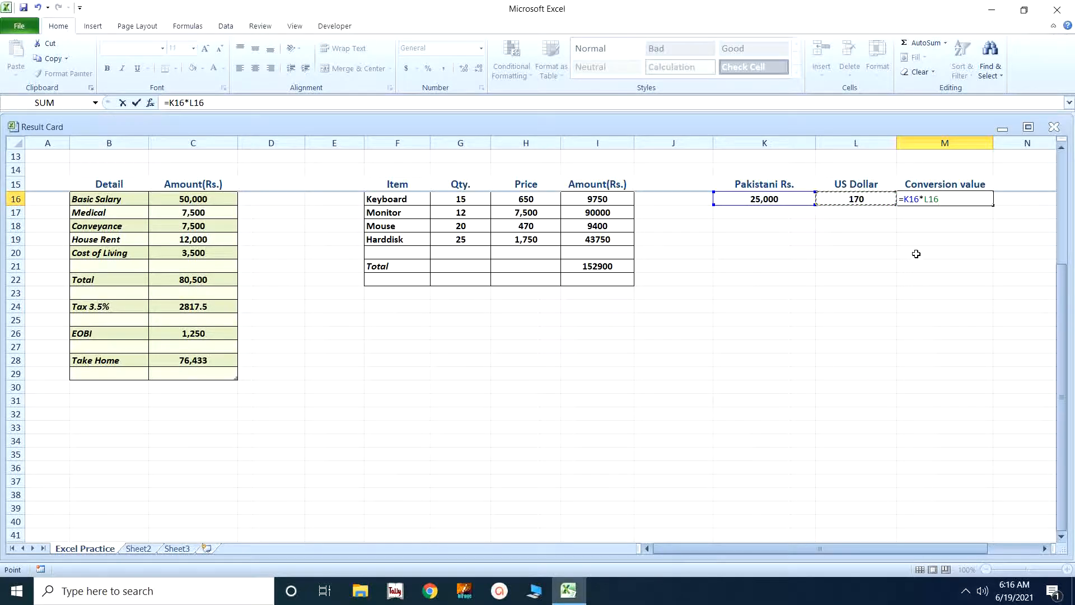
pyautogui.press('Return')
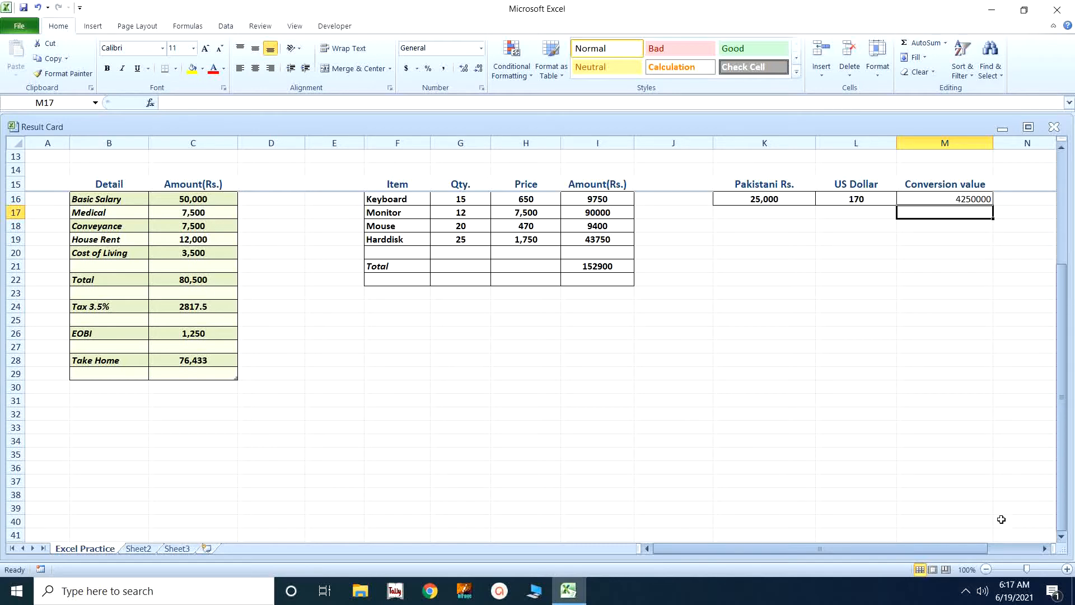
pyautogui.click(969, 592)
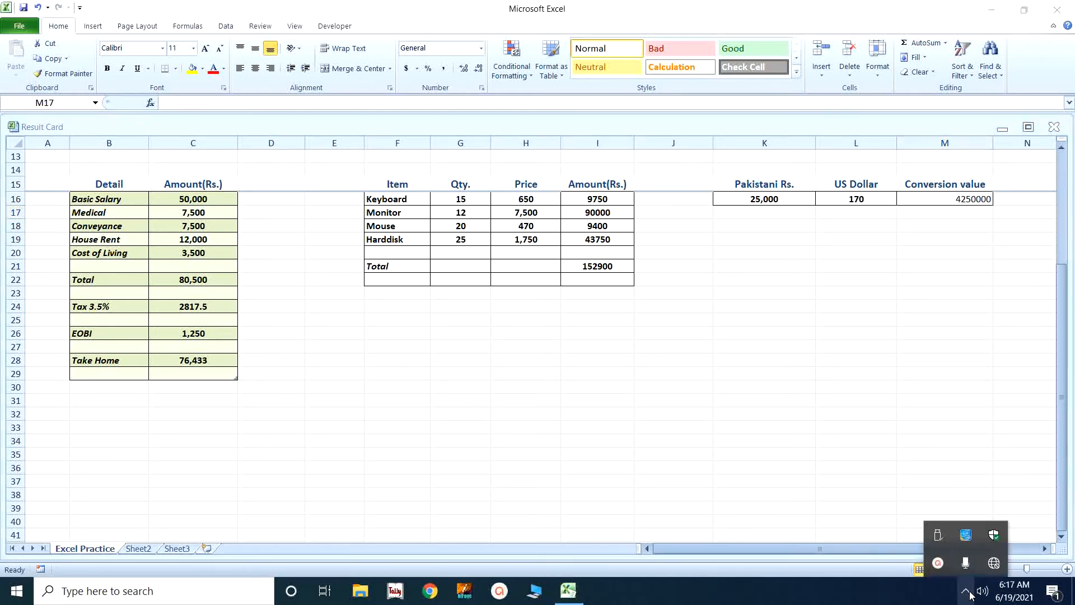
pyautogui.click(940, 564)
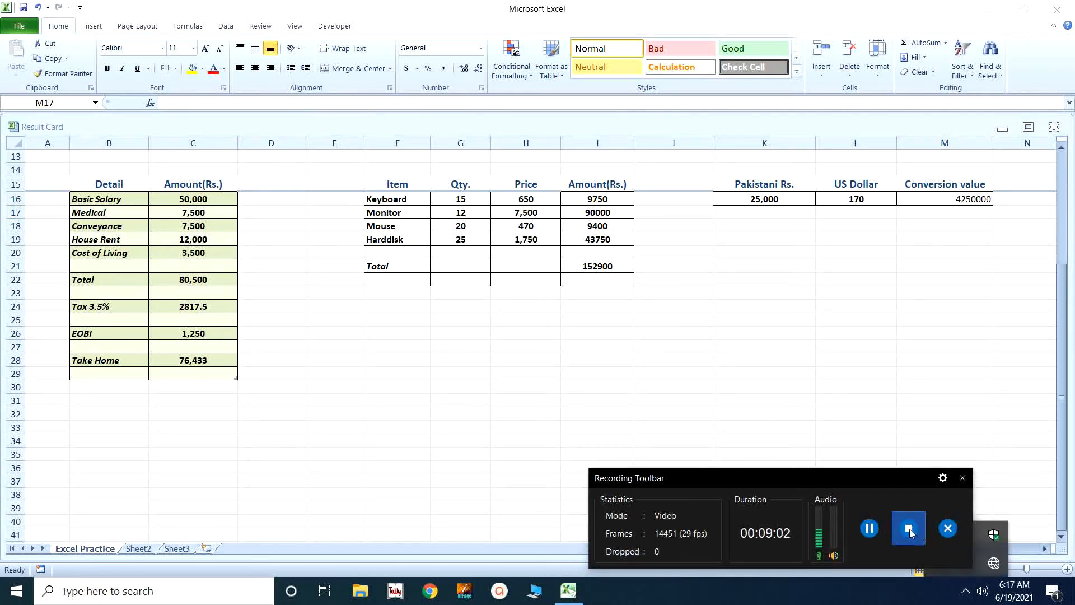